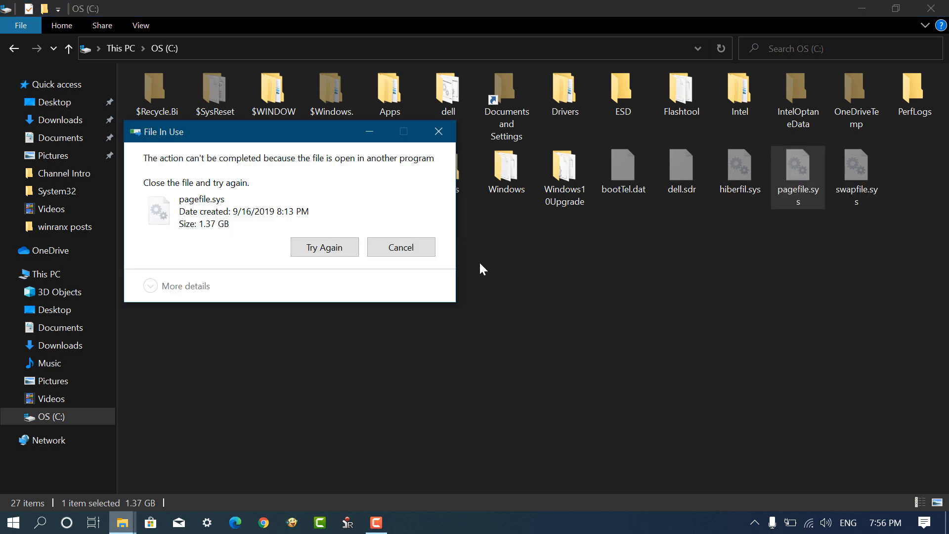
# Retry deleting pagefile.sys, then dismiss the File In Use error
pyautogui.click(325, 246)
pyautogui.click(438, 131)
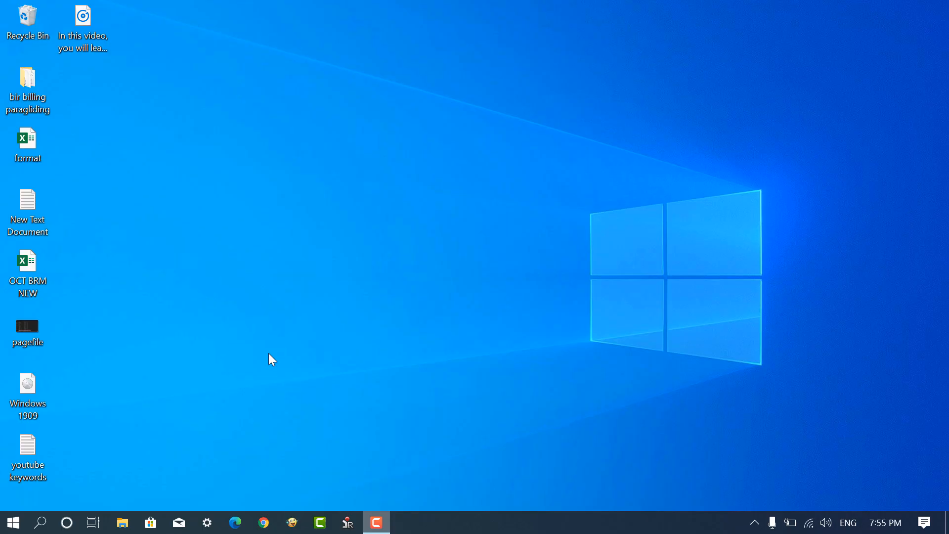
# Browse to the OS (C:) drive from This PC in File Explorer
pyautogui.click(123, 523)
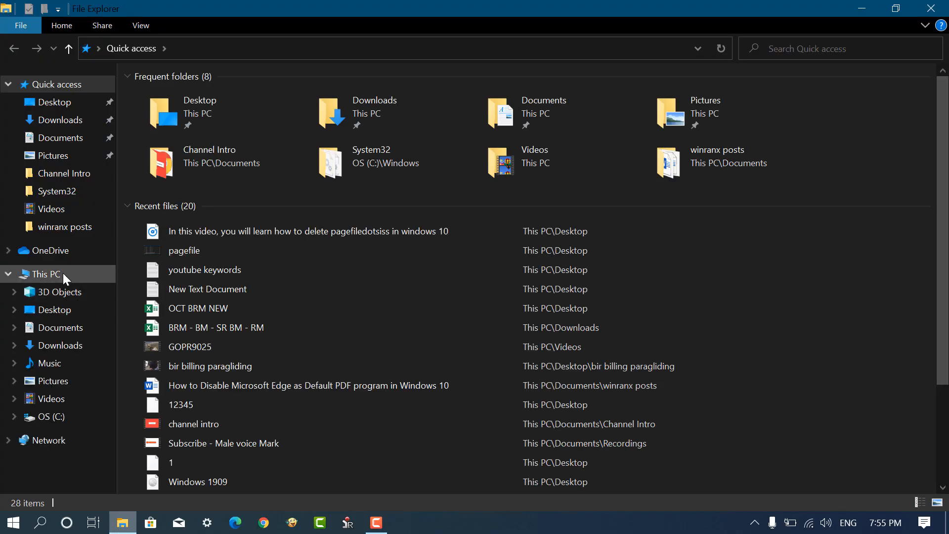
pyautogui.click(63, 274)
pyautogui.doubleClick(215, 222)
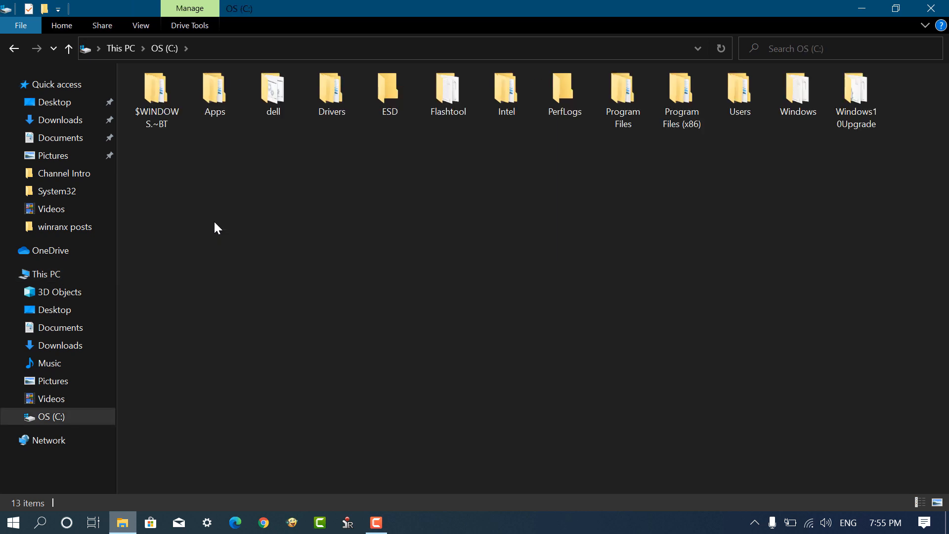
# Bring up Folder Options on its View settings
pyautogui.click(21, 25)
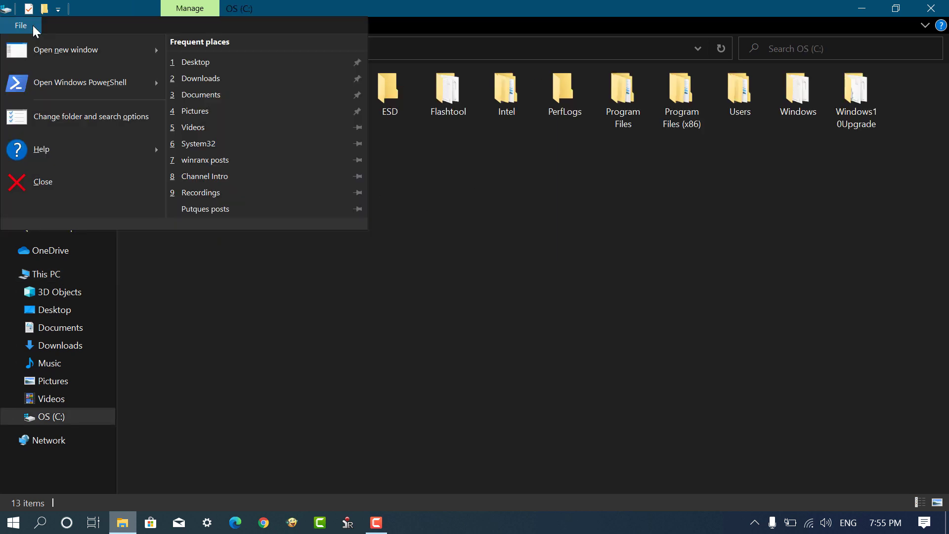
pyautogui.click(91, 117)
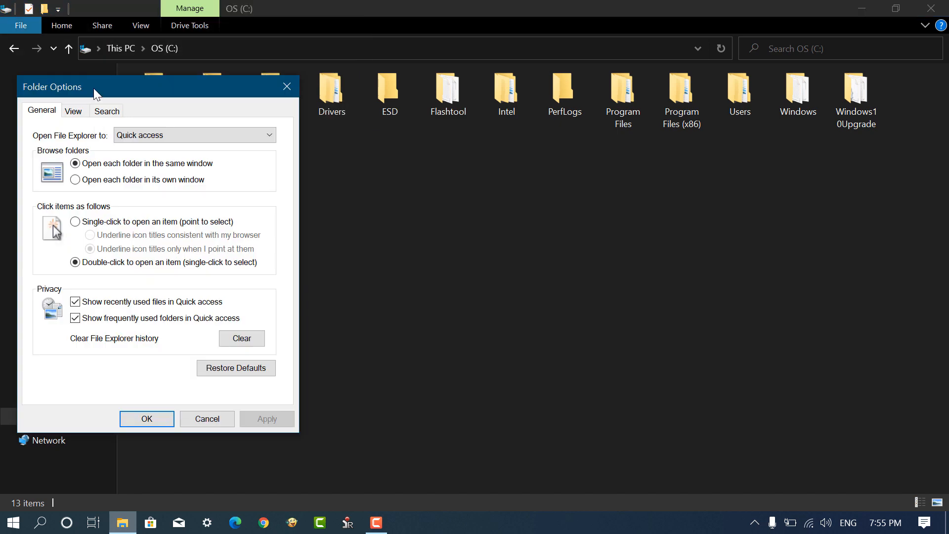
pyautogui.moveTo(94, 88); pyautogui.dragTo(301, 137)
pyautogui.click(281, 161)
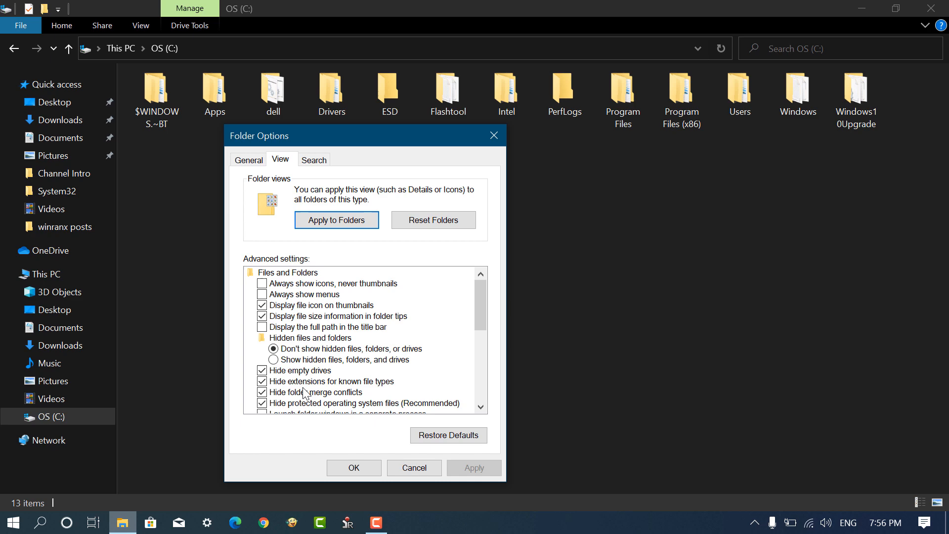
# Show hidden files and stop hiding protected operating system files, then apply
pyautogui.click(262, 403)
pyautogui.click(585, 291)
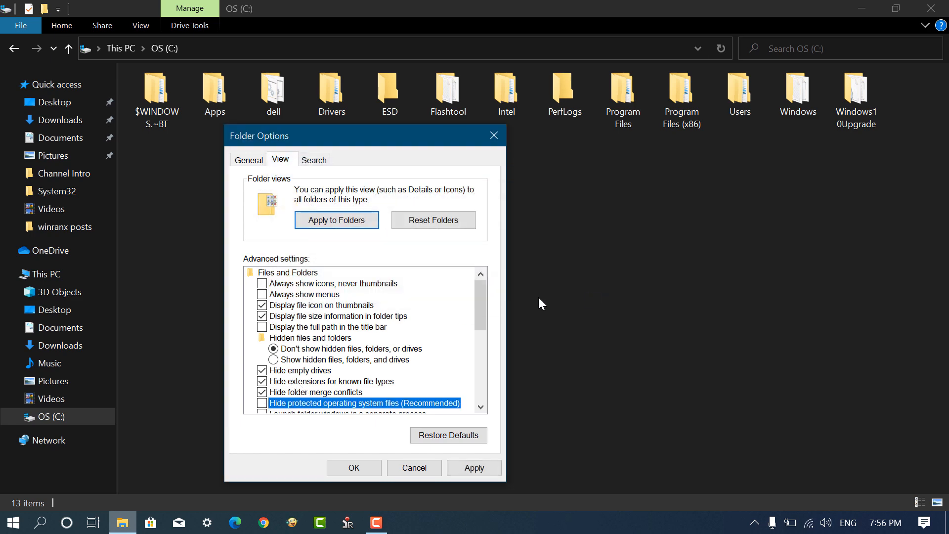
pyautogui.click(273, 359)
pyautogui.click(474, 468)
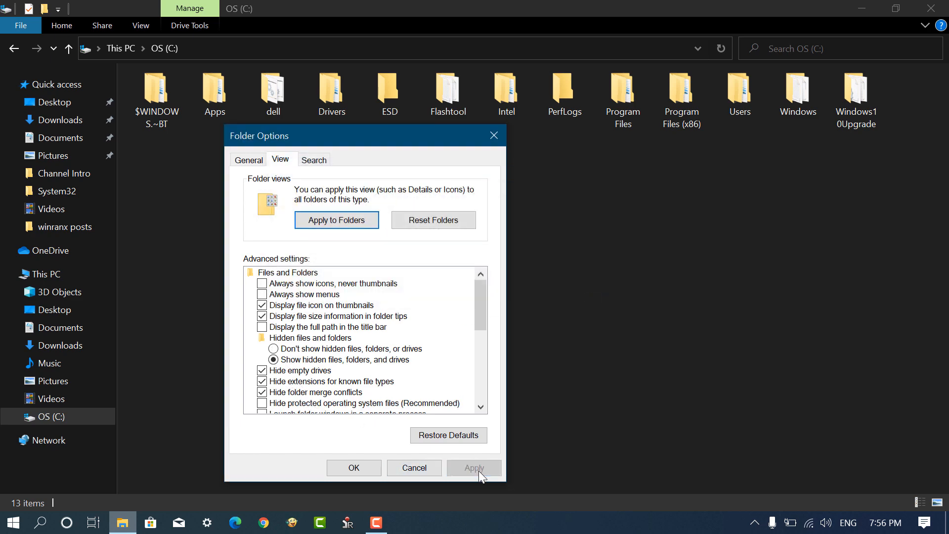
# Close Folder Options and select pagefile.sys in the C drive listing
pyautogui.click(354, 468)
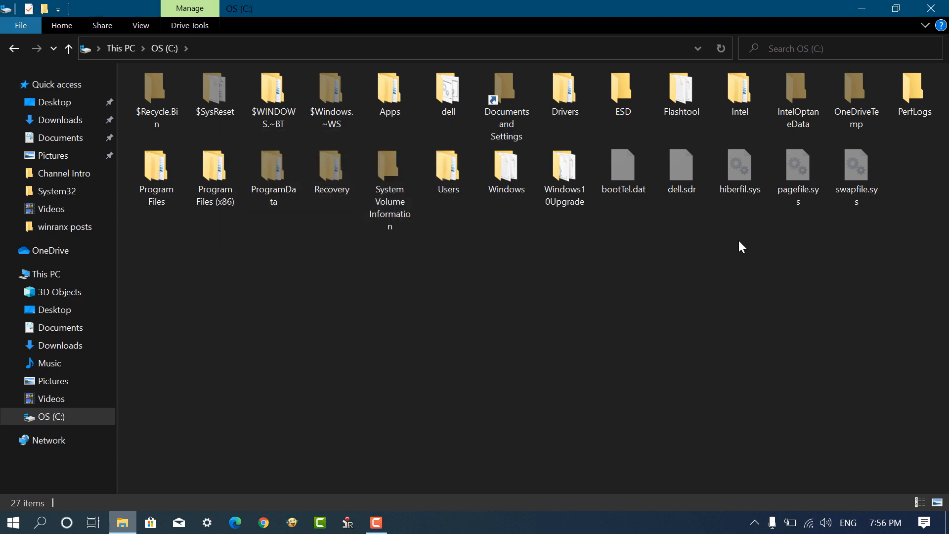
pyautogui.click(799, 178)
pyautogui.click(606, 283)
pyautogui.click(809, 163)
# Delete pagefile.sys, retry once, and dismiss the File In Use error
pyautogui.rightClick(806, 172)
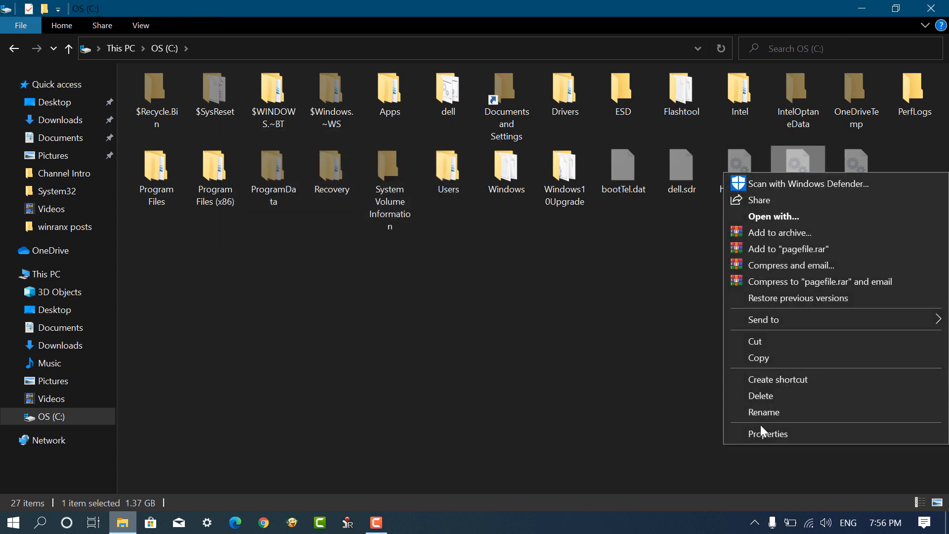
pyautogui.click(767, 398)
pyautogui.click(324, 248)
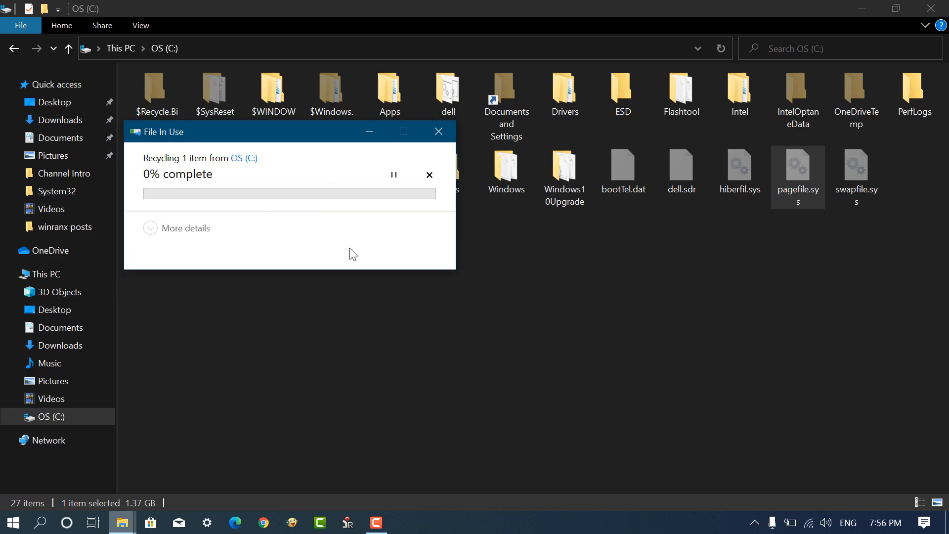
pyautogui.click(441, 133)
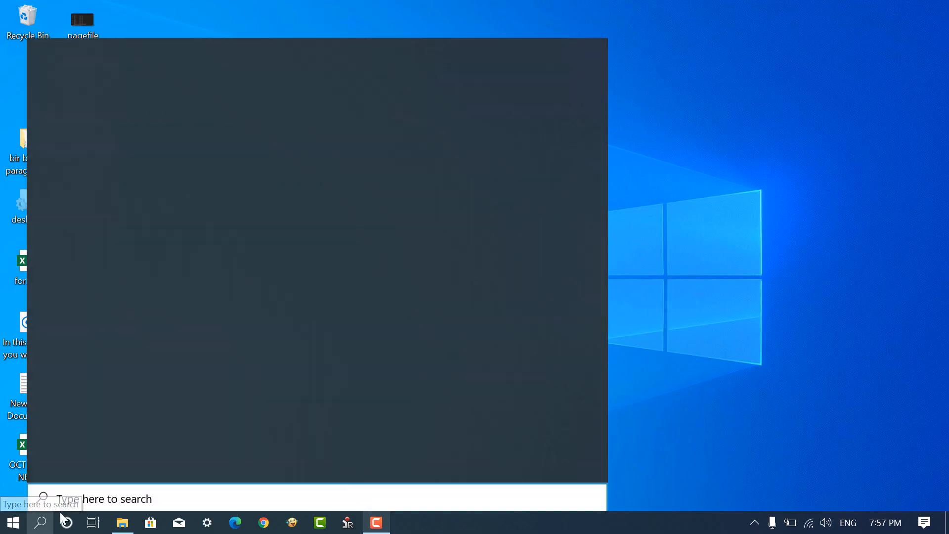
pyautogui.write('sys')
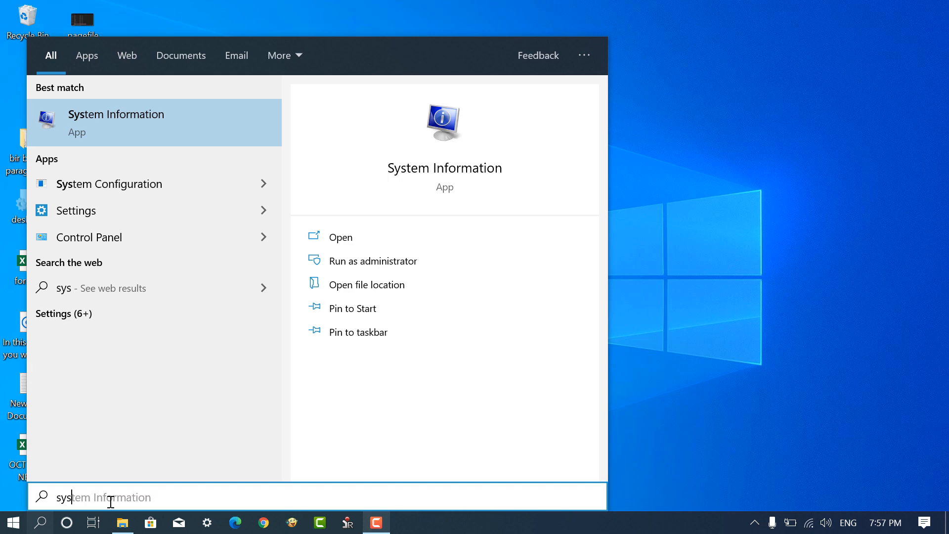
pyautogui.write('dm')
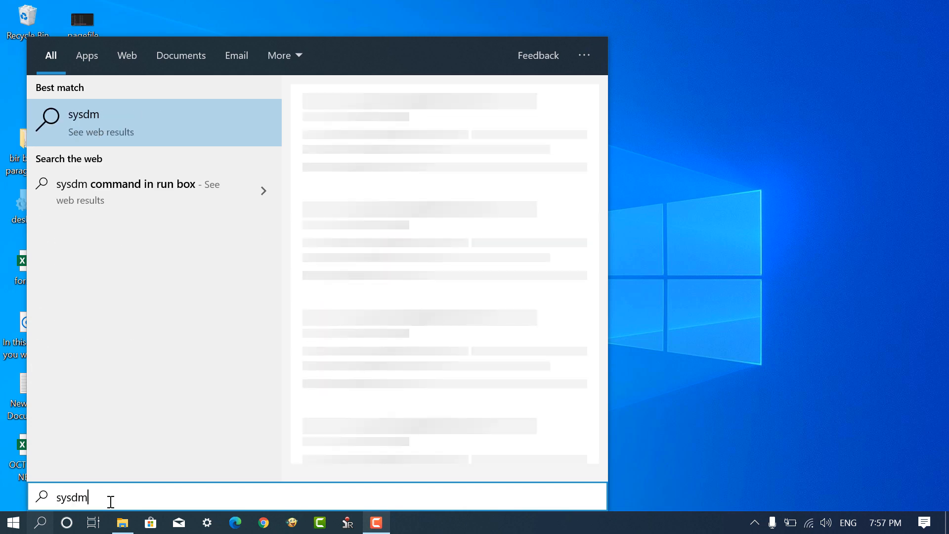
pyautogui.write('.cpl')
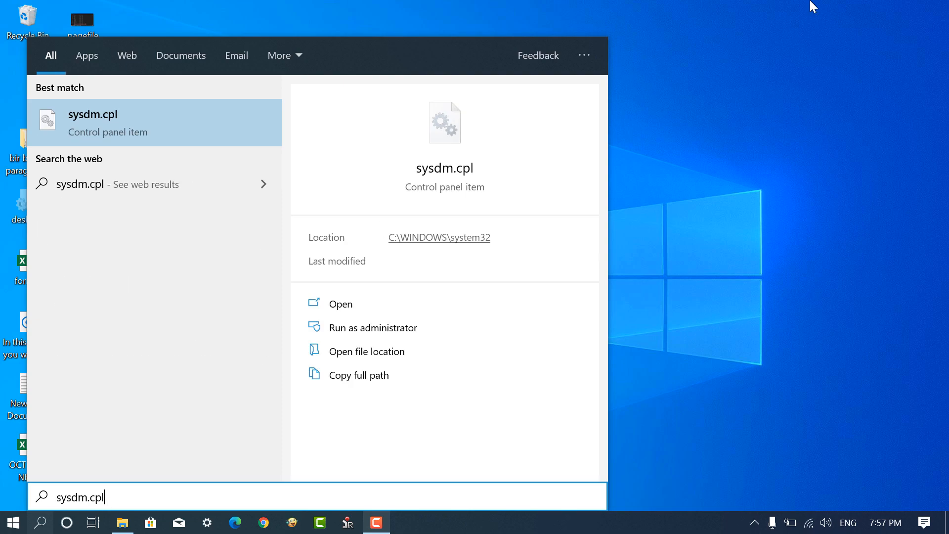
# Launch sysdm.cpl and reach Performance Settings from the Advanced system settings
pyautogui.click(231, 122)
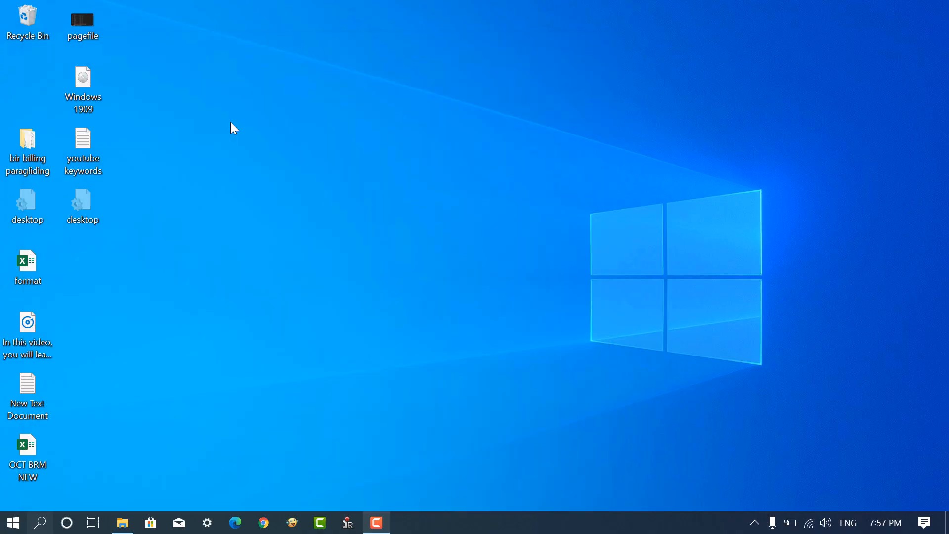
pyautogui.moveTo(234, 123); pyautogui.dragTo(426, 74)
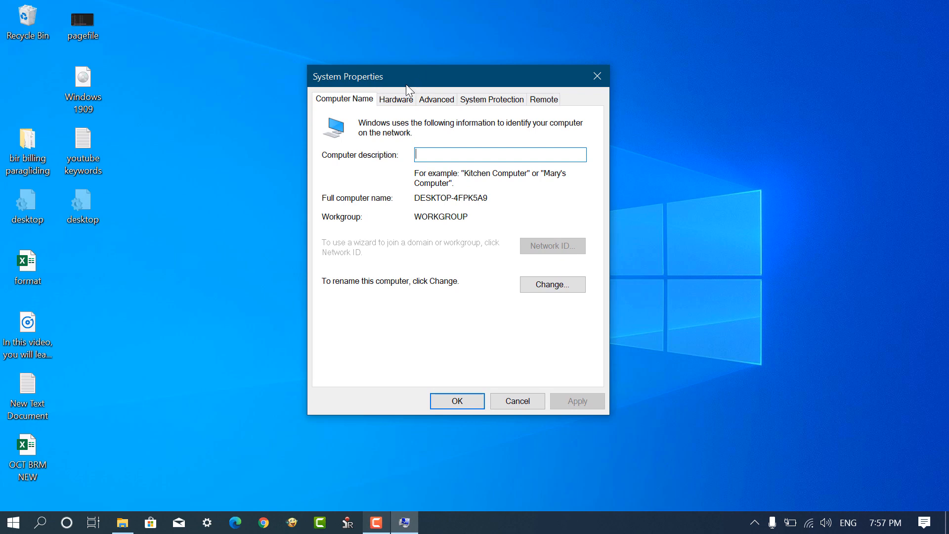
pyautogui.click(438, 102)
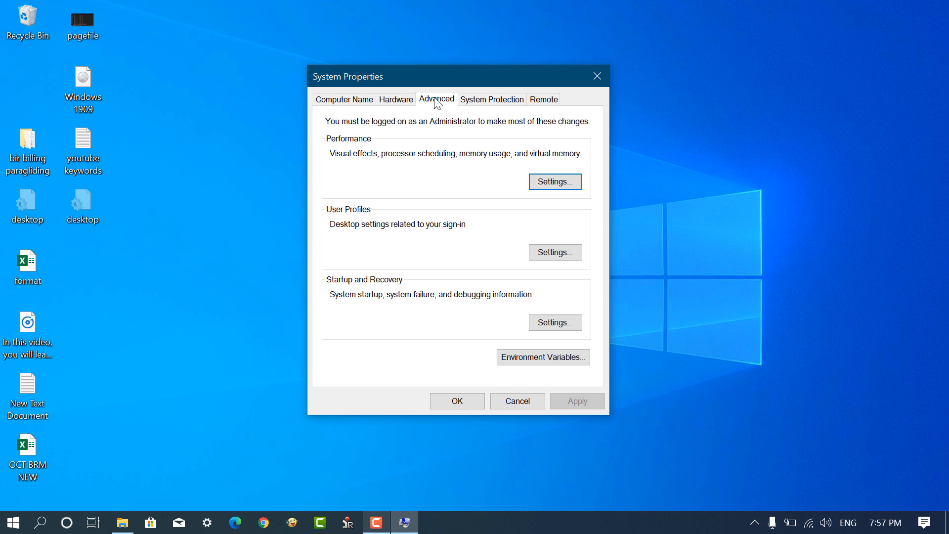
pyautogui.click(554, 181)
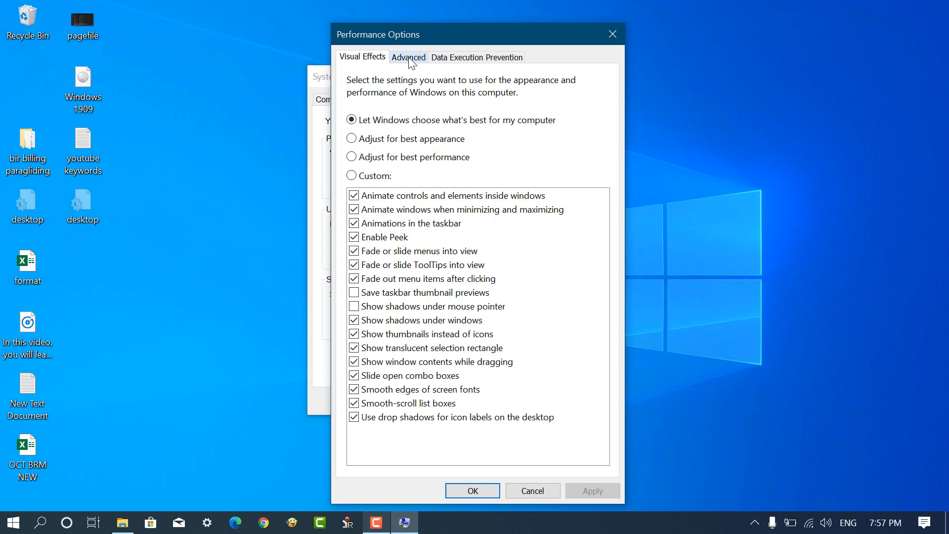
# Reach the Virtual Memory settings from the advanced performance options
pyautogui.click(409, 57)
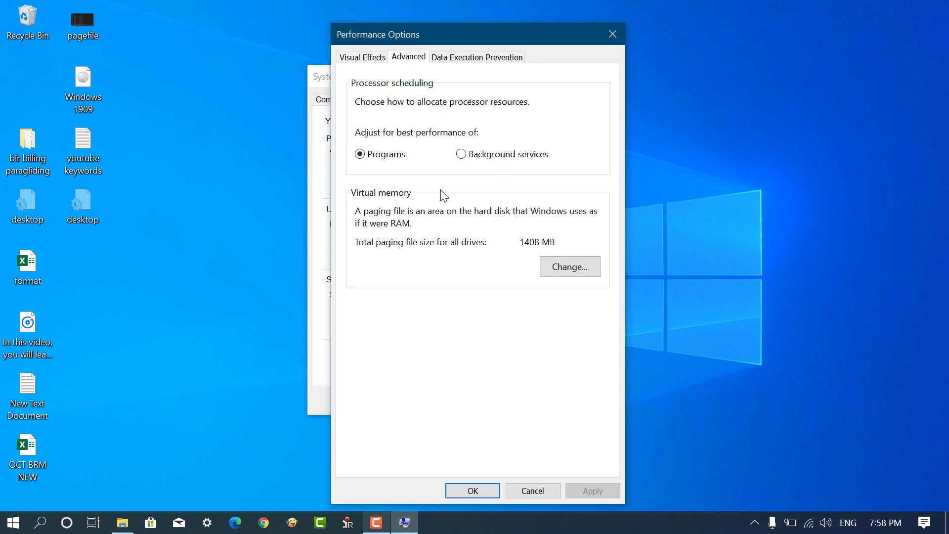
pyautogui.click(584, 269)
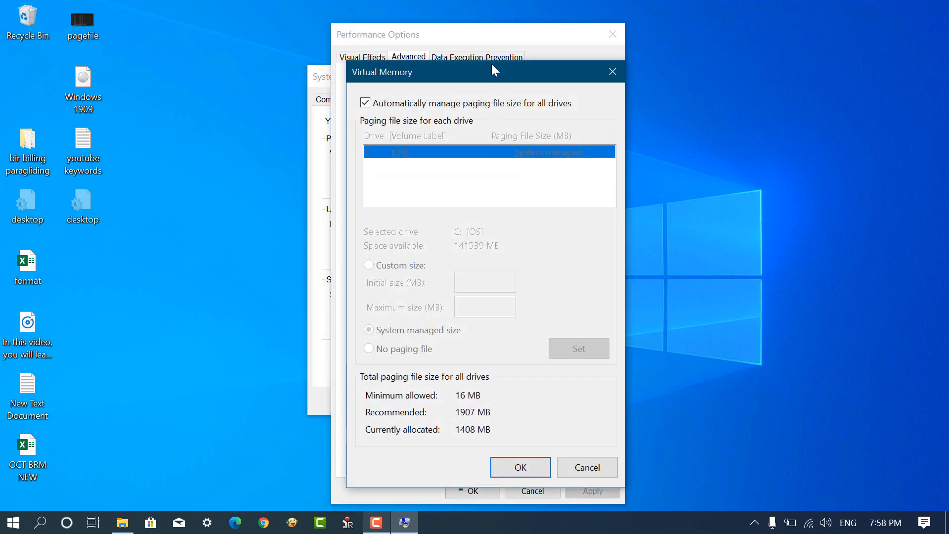
pyautogui.moveTo(495, 70); pyautogui.dragTo(703, 50)
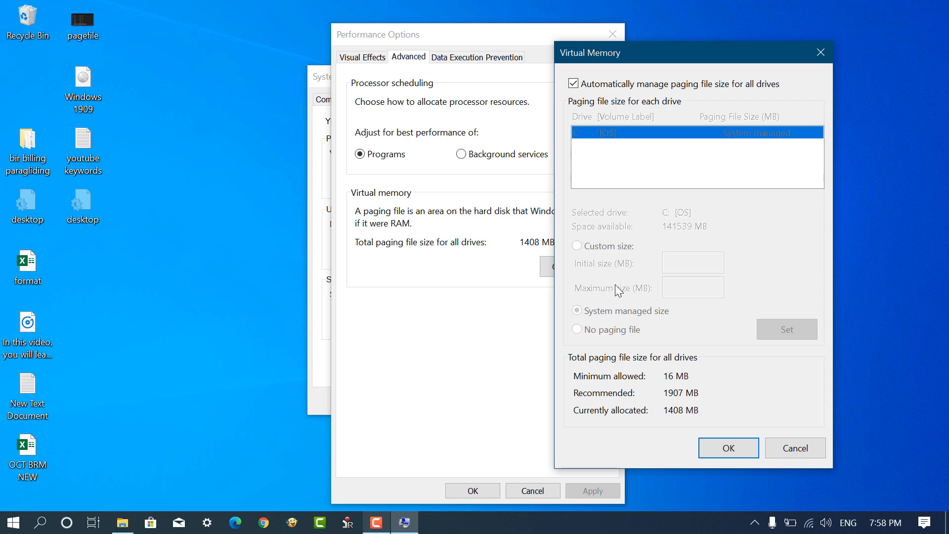
# Disable automatic paging-file management and set drive C to No paging file, confirming the warning
pyautogui.click(573, 83)
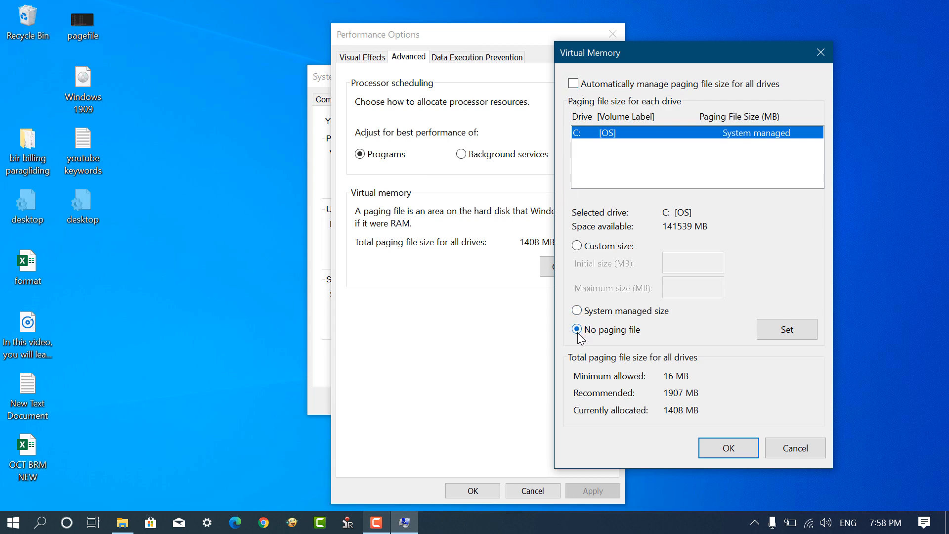
pyautogui.click(784, 330)
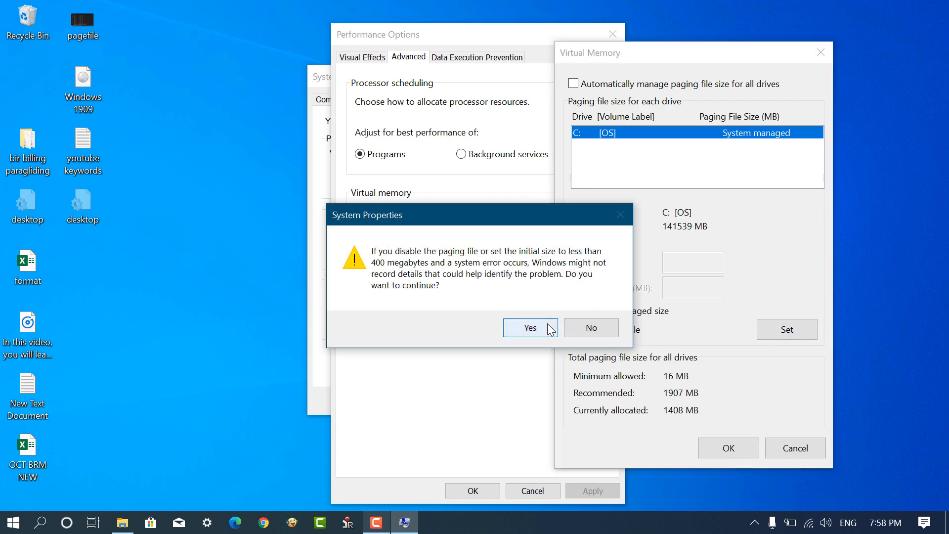
pyautogui.click(550, 329)
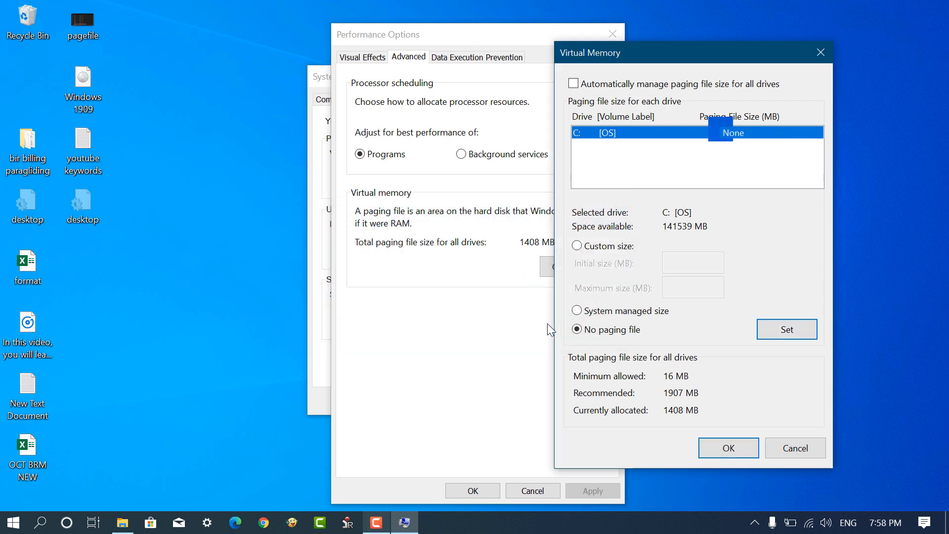
# Accept the Virtual Memory change and close Performance Options
pyautogui.click(729, 448)
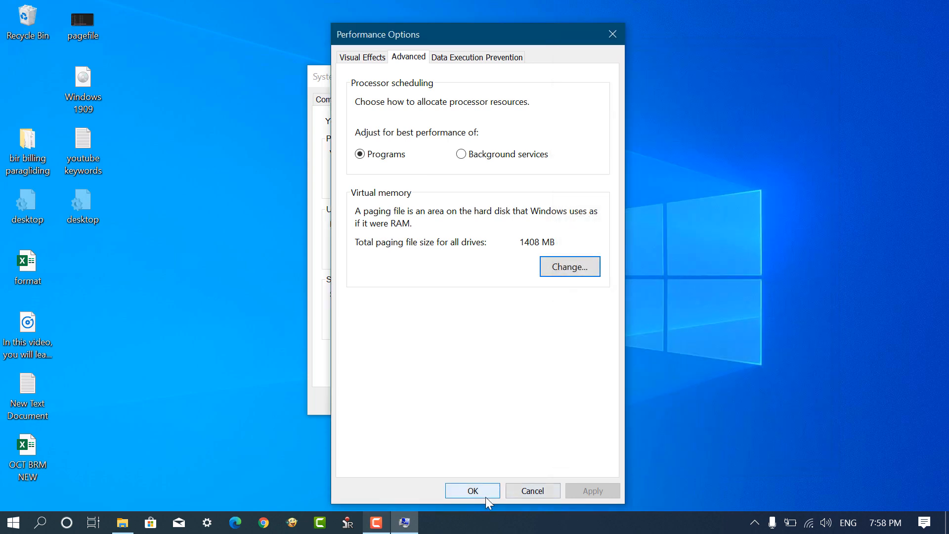
pyautogui.click(473, 490)
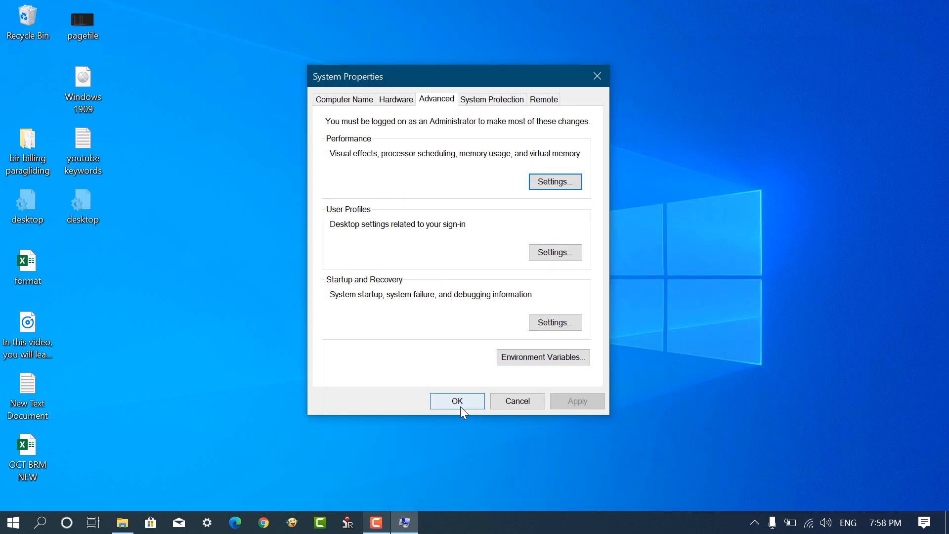